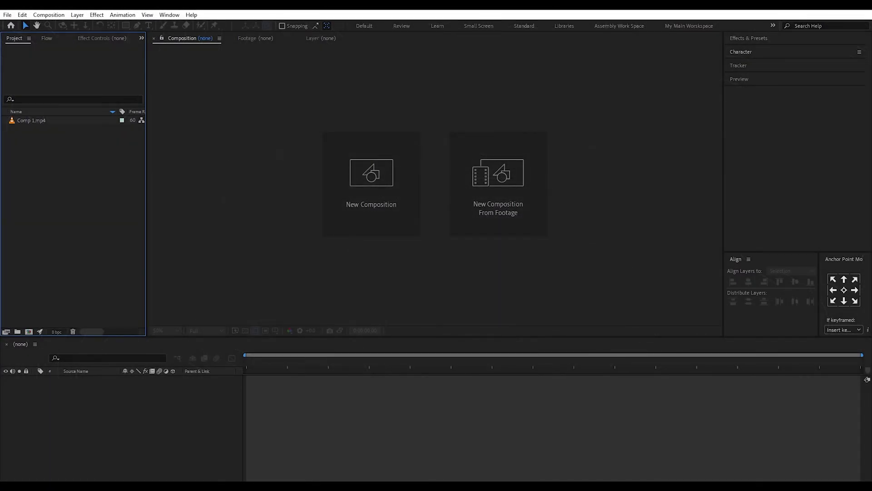
Create the 1080×1080, 60 fps Comp 1 and add the Comp 1.mp4 clip as its first layer.
click(397, 211)
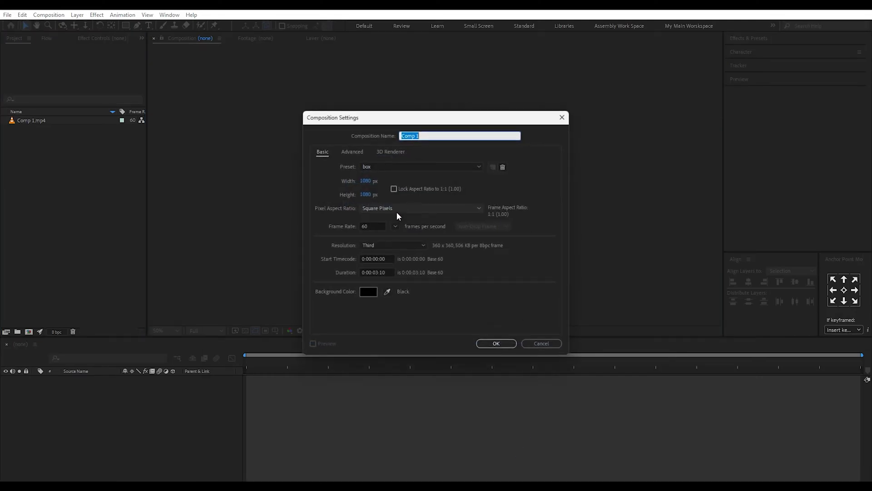
click(497, 344)
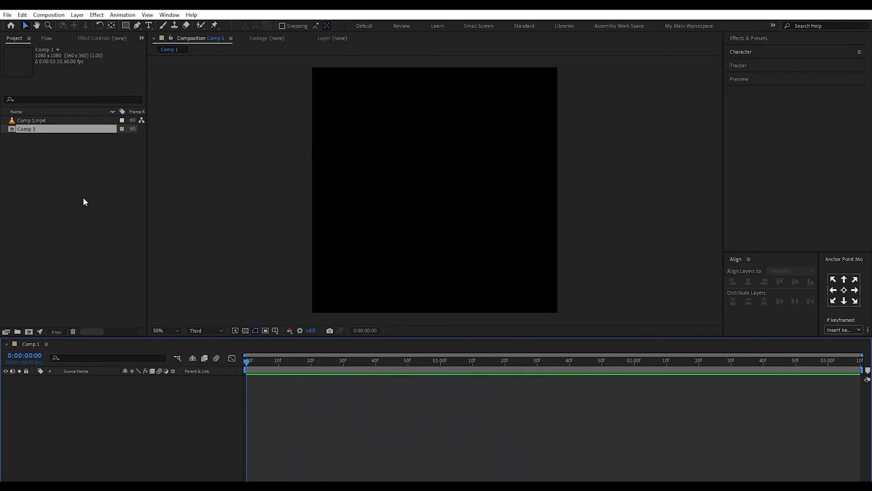
drag(63, 123, 135, 402)
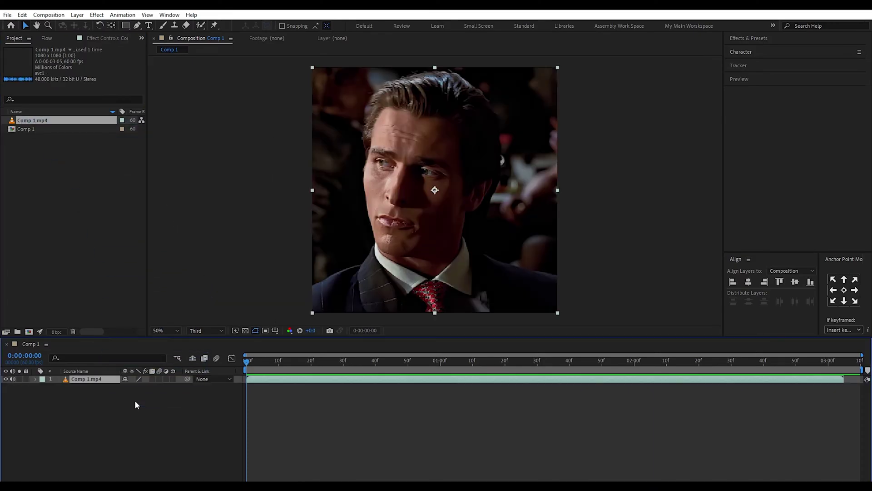
Split the Comp 1.mp4 layer at its scene cuts with Scene Edit Detection.
right_click(253, 380)
click(261, 372)
click(405, 267)
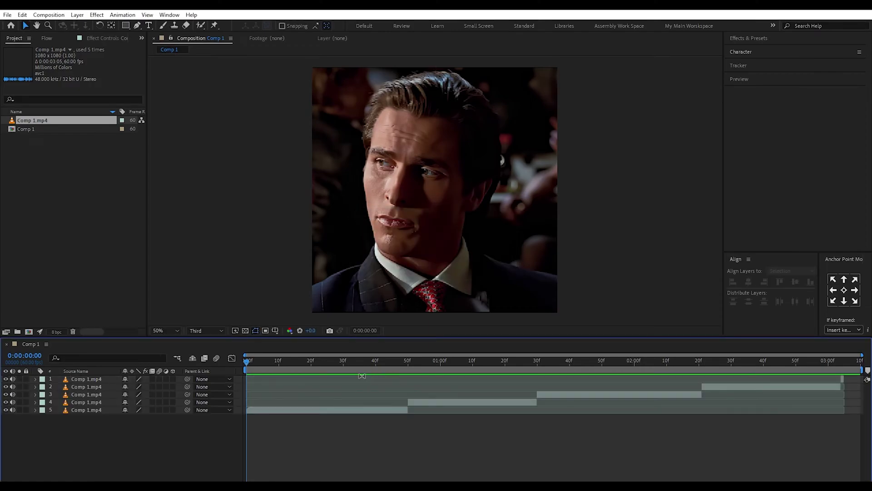
Delete the first split layer, set preview resolution to Full, and play the preview.
click(843, 379)
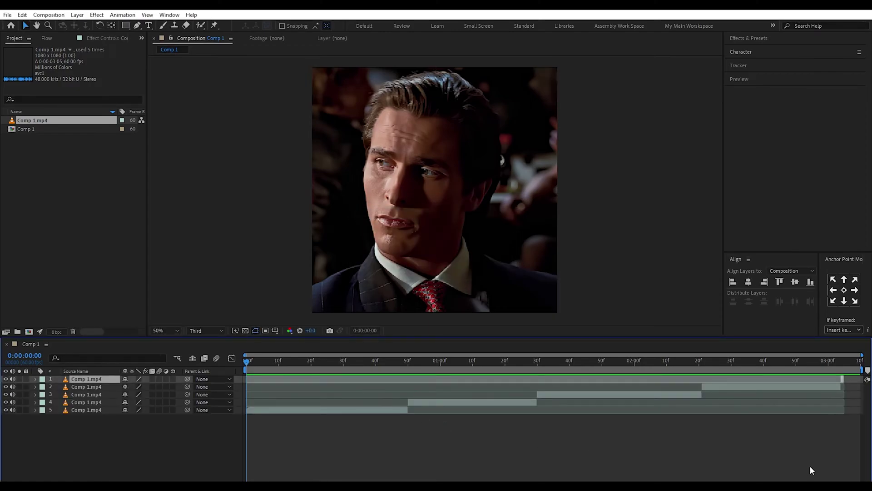
key(Delete)
click(669, 360)
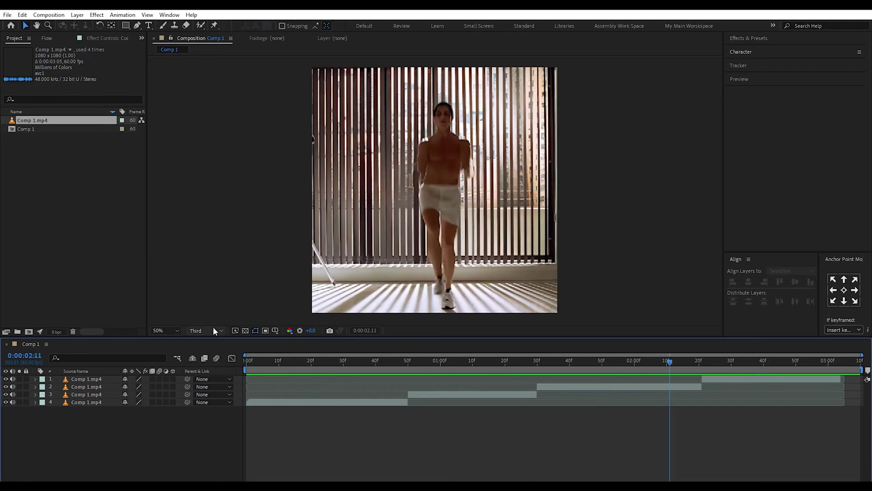
click(212, 328)
click(201, 352)
key(space)
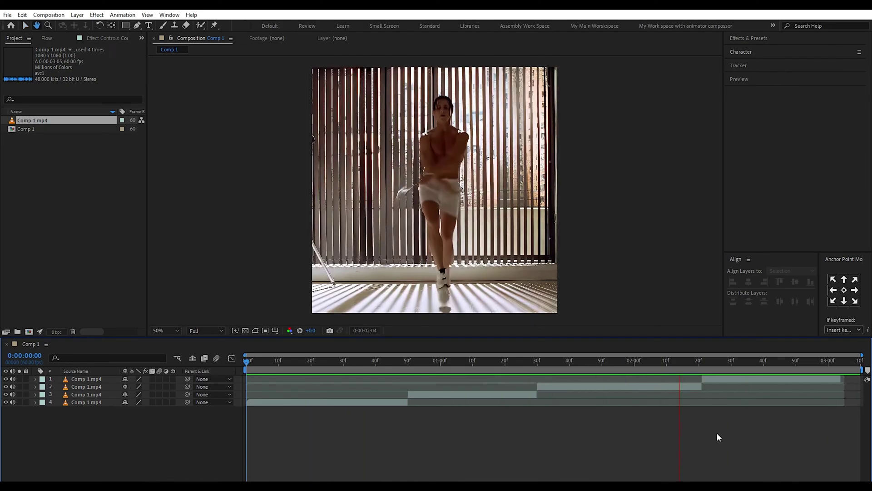
Stop playback at the first frame and enable frame blending on all four clip layers.
click(388, 361)
key(Home)
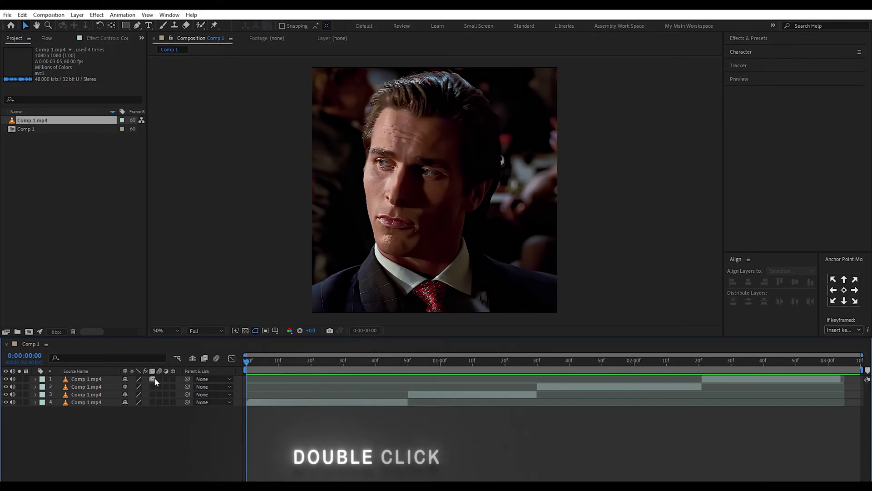
drag(154, 379, 152, 402)
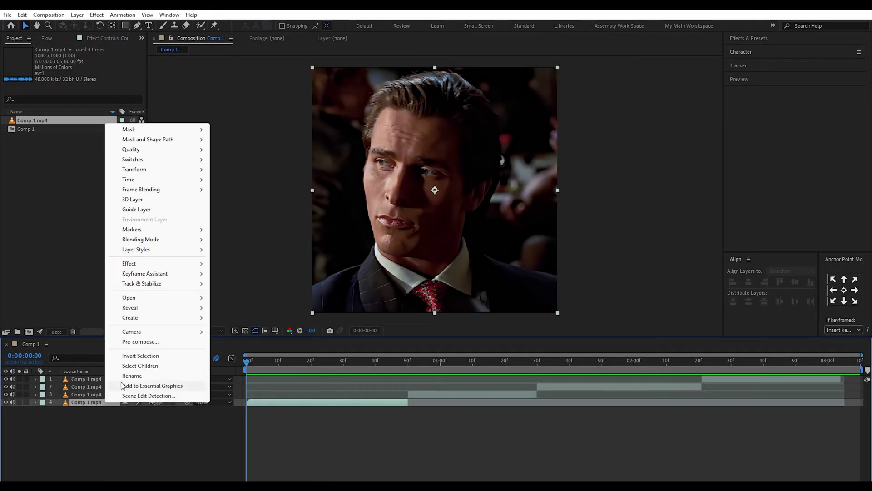
Pre-compose the bottom two clip layers into comps named 1 and 2.
click(136, 340)
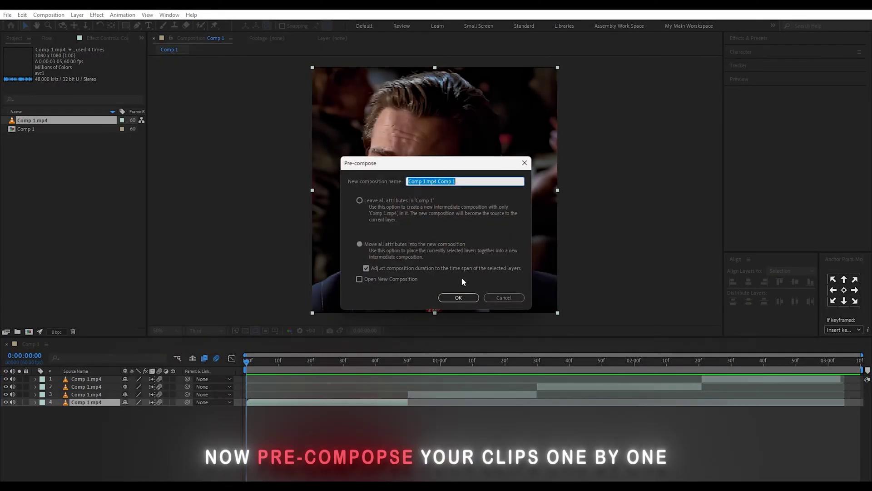
text(1)
click(458, 297)
click(103, 393)
right_click(103, 393)
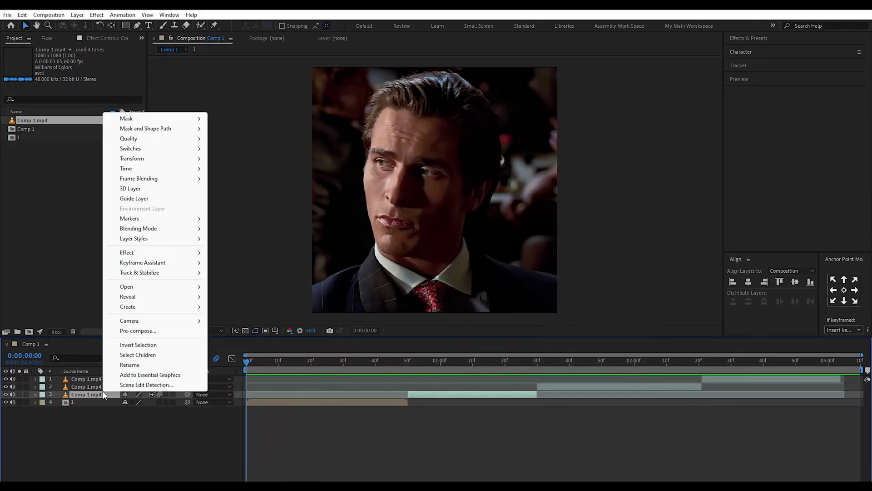
click(148, 334)
text(2)
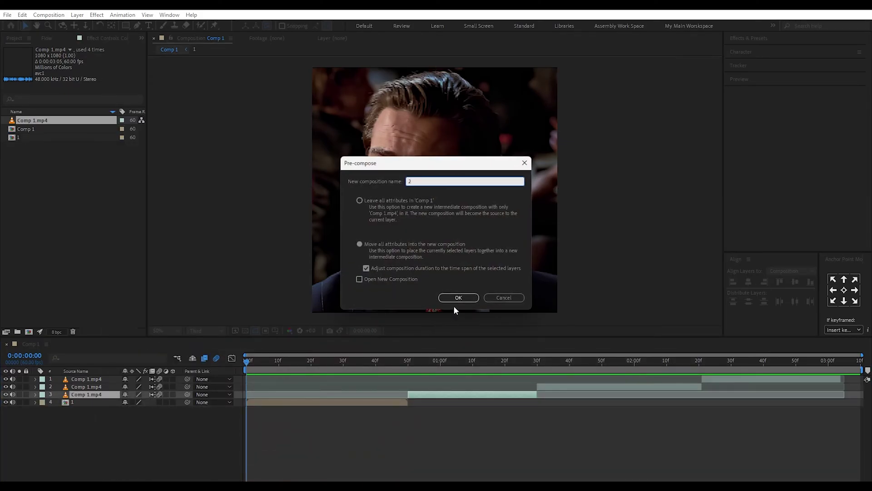
click(456, 298)
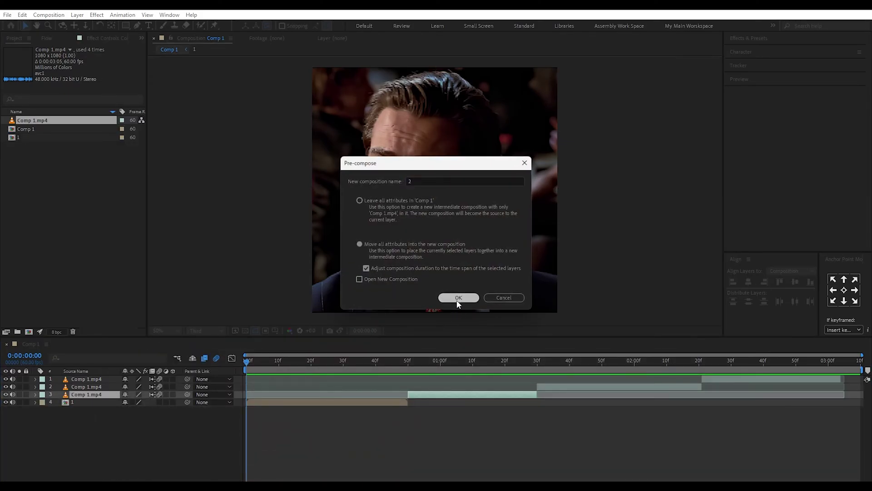
Pre-compose the top two clips as 3 and 4, then enable Collapse Transformations on all four.
right_click(555, 387)
click(629, 327)
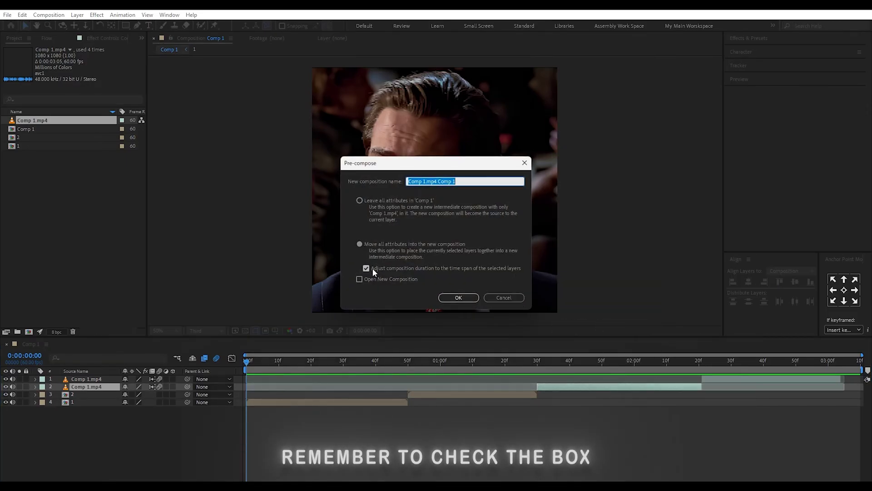
click(456, 298)
right_click(725, 381)
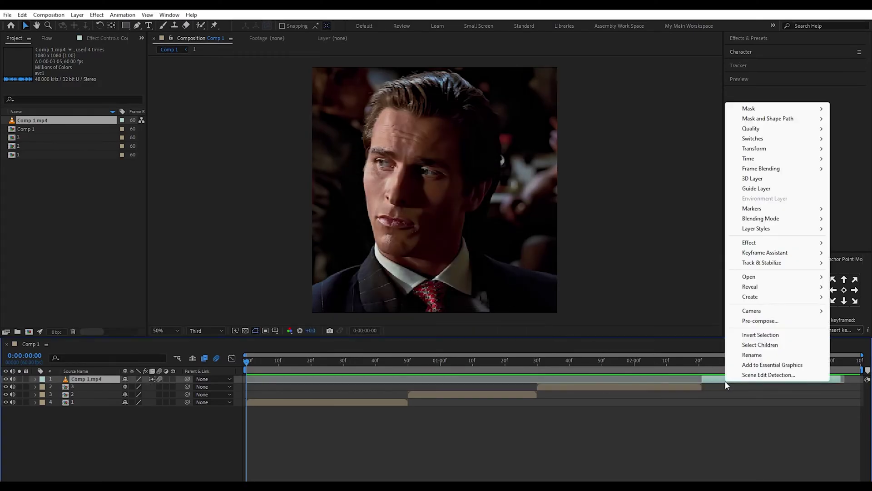
click(768, 323)
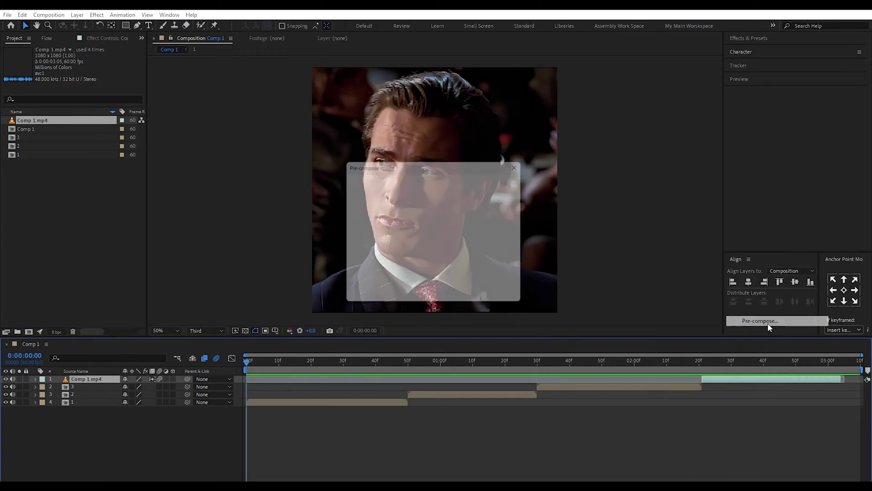
text(4)
click(457, 298)
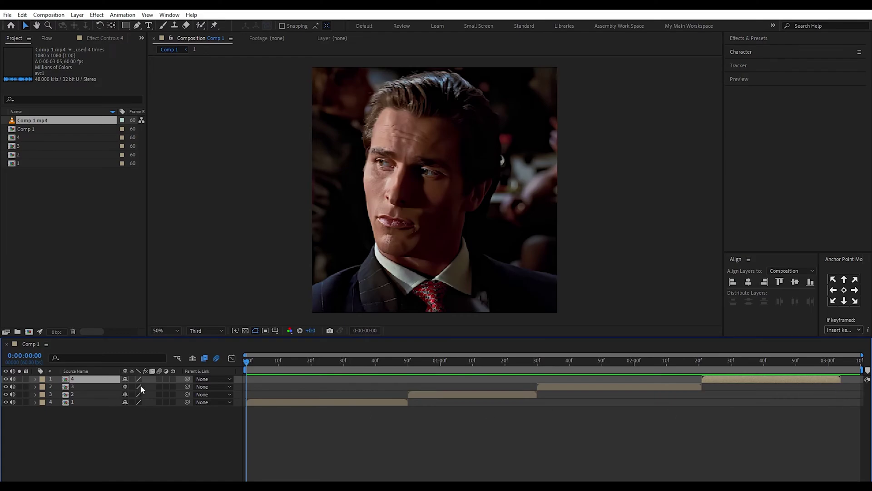
drag(156, 375, 162, 404)
click(210, 424)
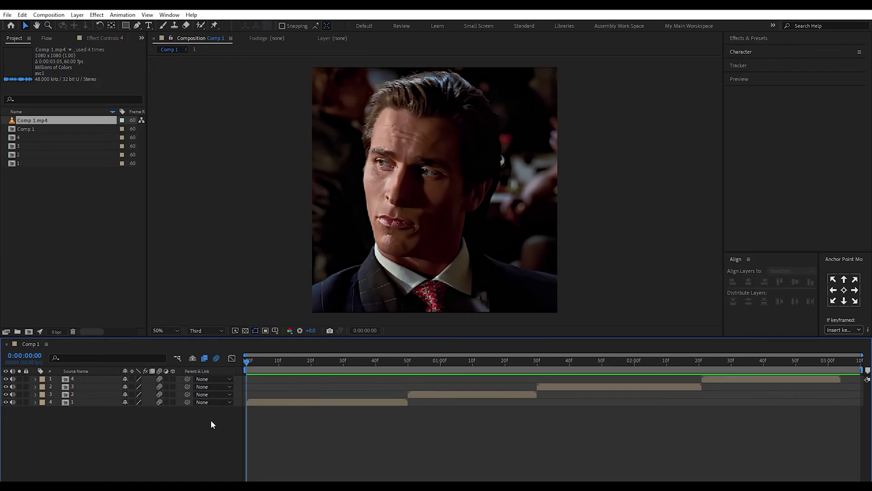
Add an adjustment layer and split it at the ends of clips 1 and 2.
right_click(84, 417)
mouse_move(143, 305)
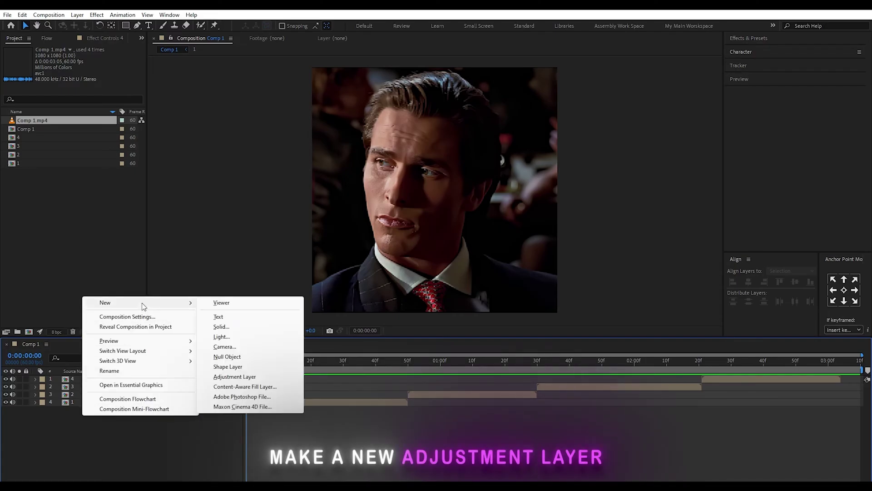
click(252, 380)
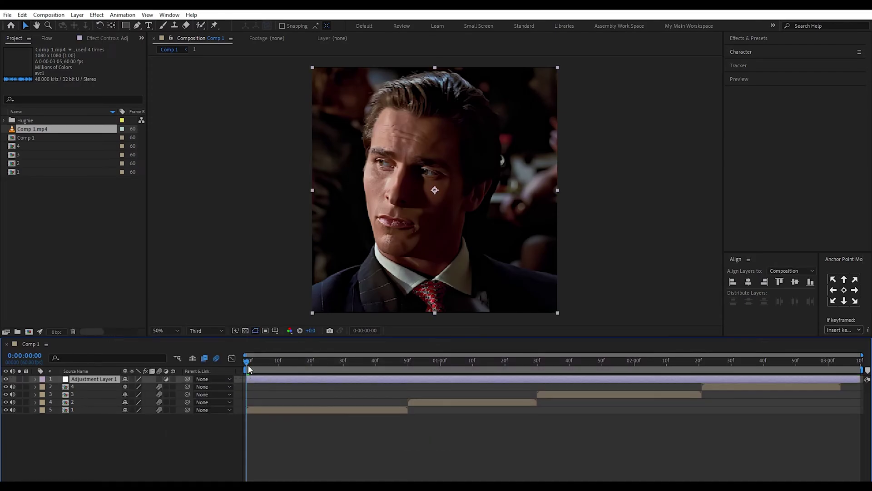
drag(247, 361, 407, 352)
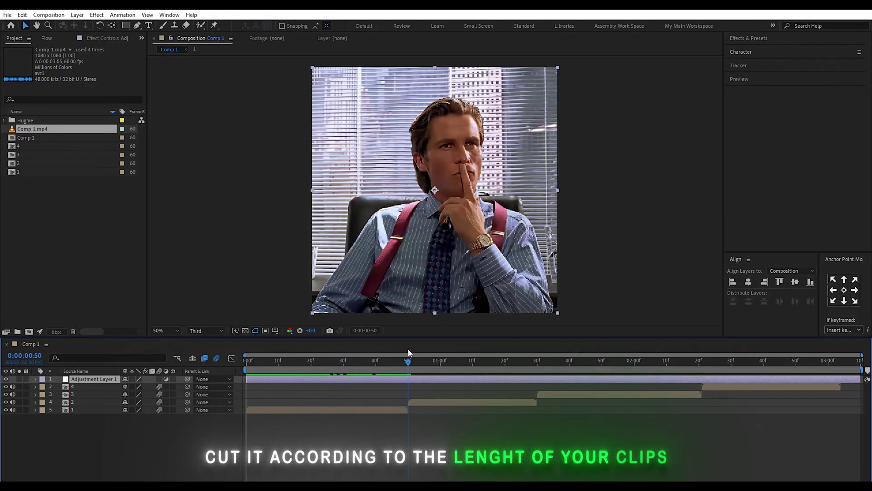
key(ctrl+shift+d)
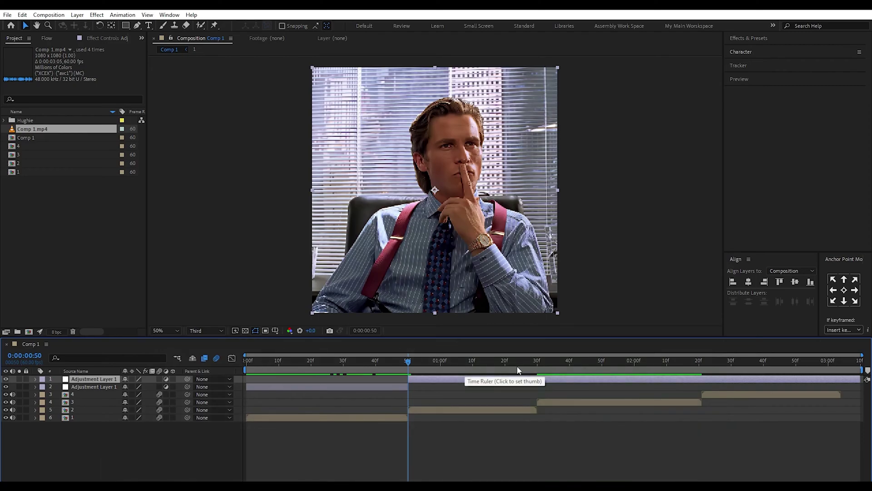
drag(408, 359, 847, 370)
key(ctrl+shift+d)
key(ctrl+shift+d)
key(ctrl+shift+d)
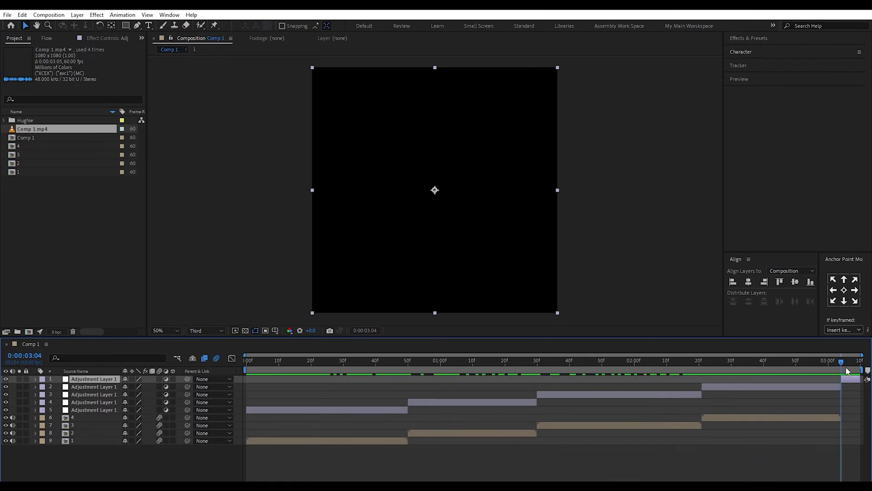
Delete the leftover adjustment piece after 03:04 and stack each remaining piece above its clip.
key(Delete)
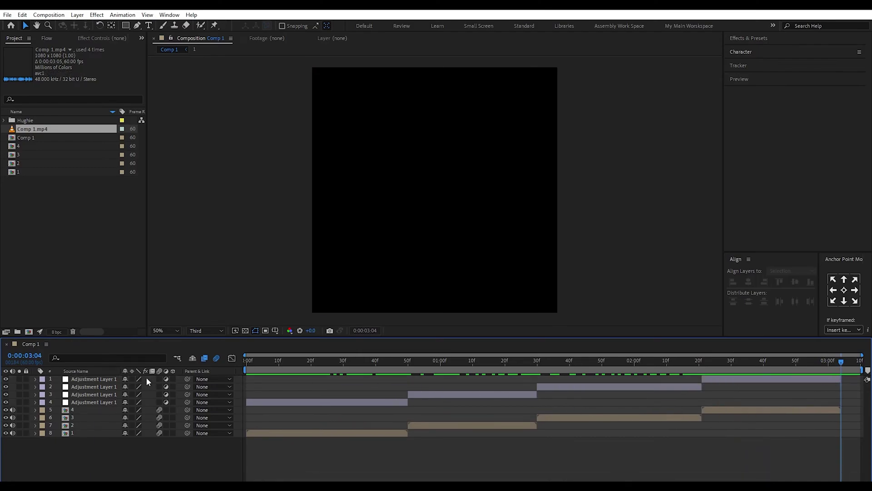
drag(98, 402, 99, 427)
drag(106, 394, 110, 420)
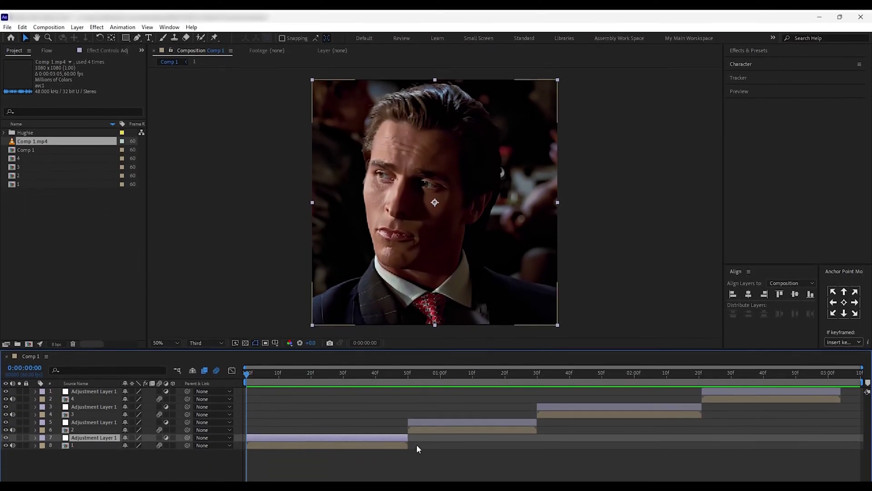
Apply S_BlurMoCurves to the clip 1 adjustment layer by searching 's_blurmo'.
key(ctrl+space)
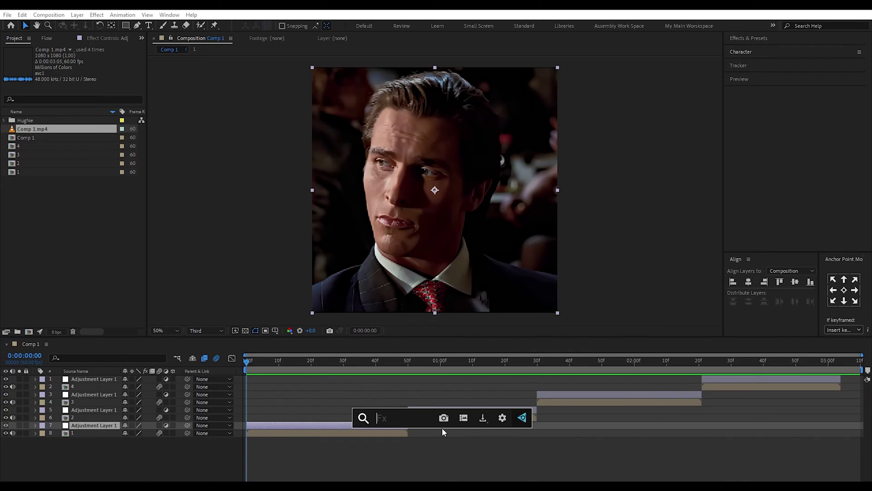
text(s_bl)
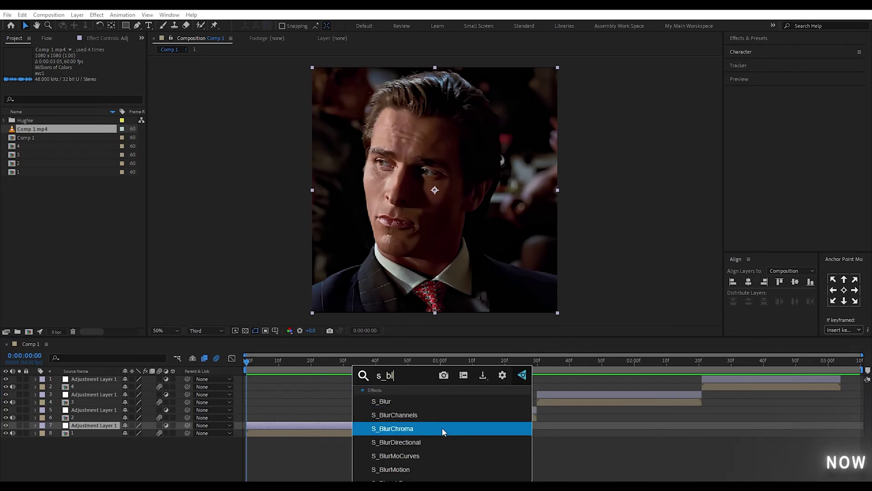
text(urmo)
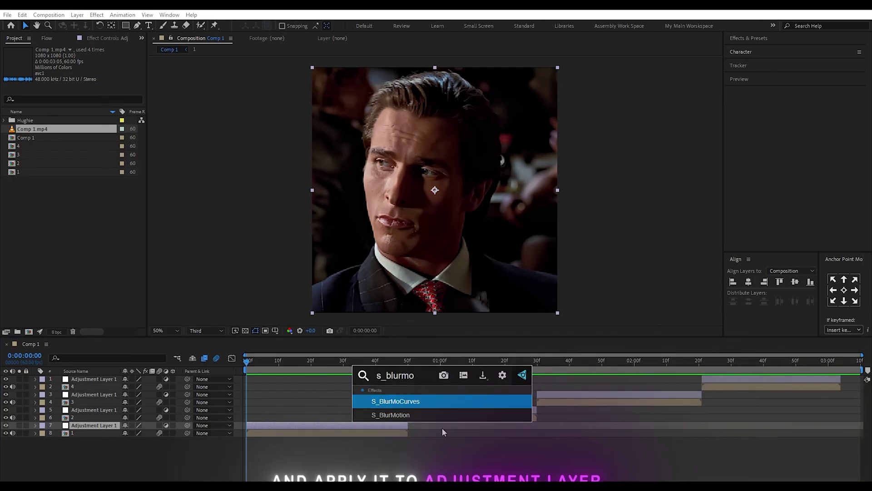
key(Return)
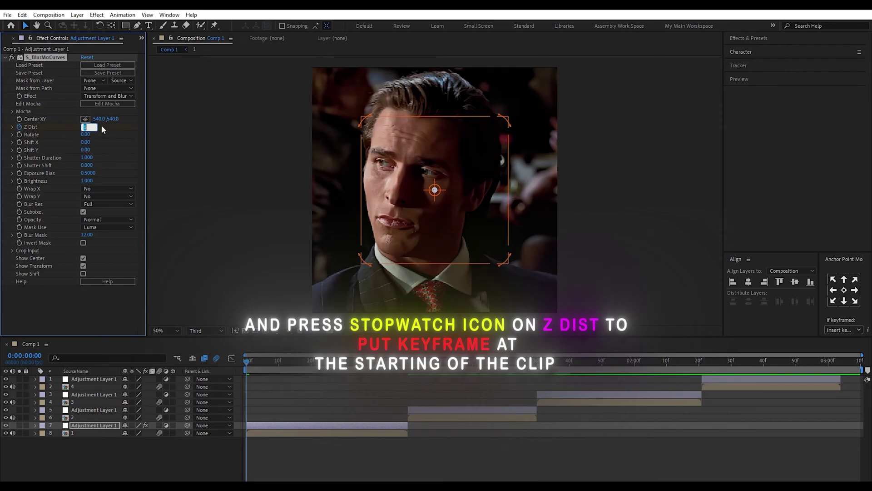
Keyframe Z Dist at 0.6 on the first frame and 1 at 50f, then return to the start.
text(0.6)
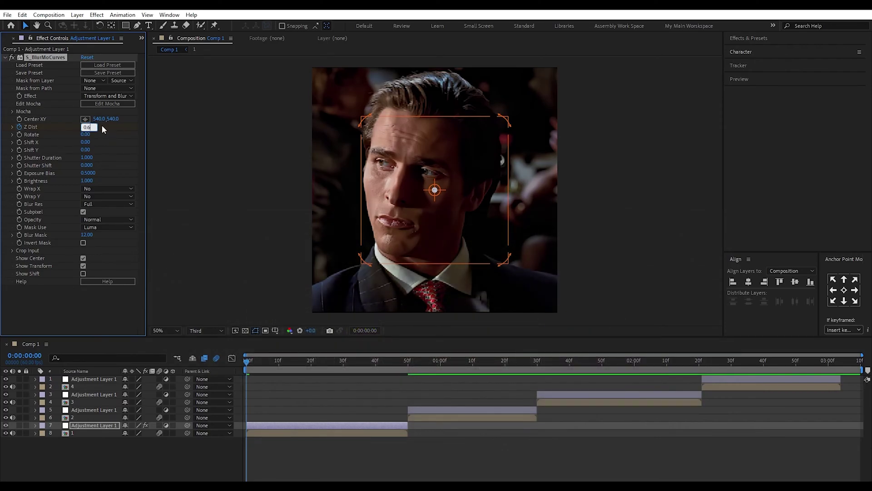
key(Return)
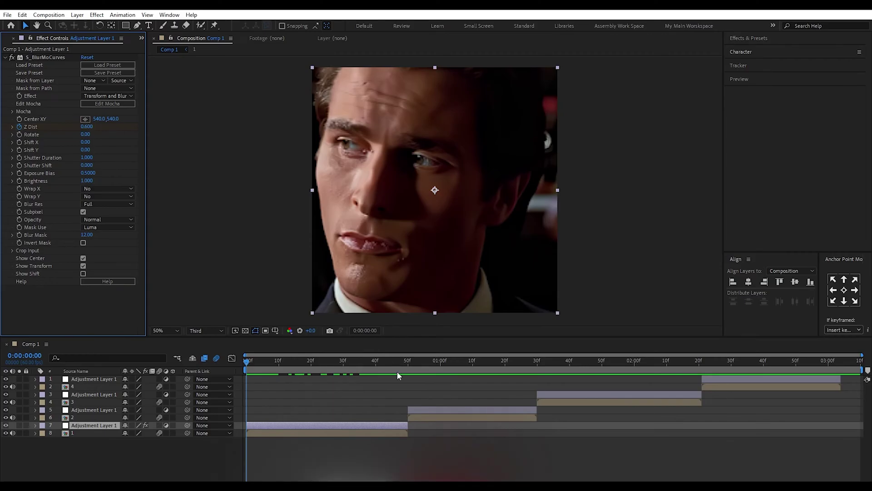
key(u)
drag(255, 359, 407, 363)
click(87, 127)
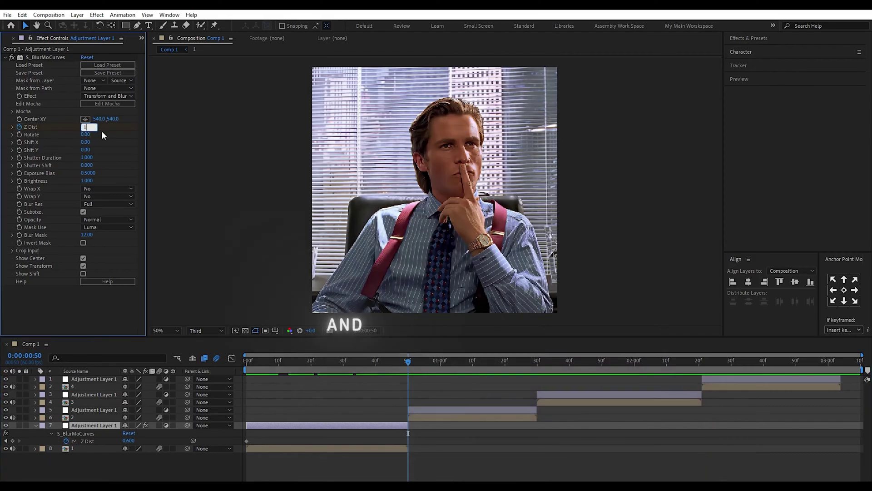
text(1)
key(Return)
drag(417, 440, 229, 442)
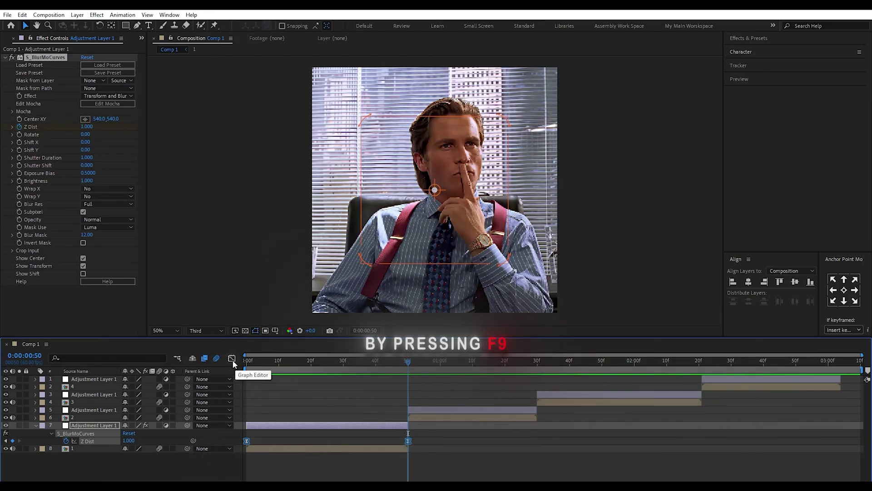
drag(406, 369, 242, 399)
Preview the zoom, then view both Z Dist keyframes in the Graph Editor.
click(467, 448)
key(space)
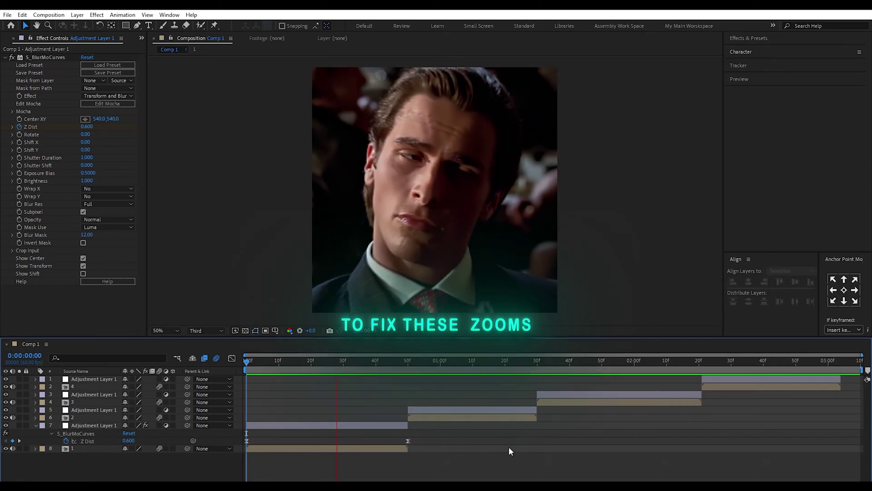
key(space)
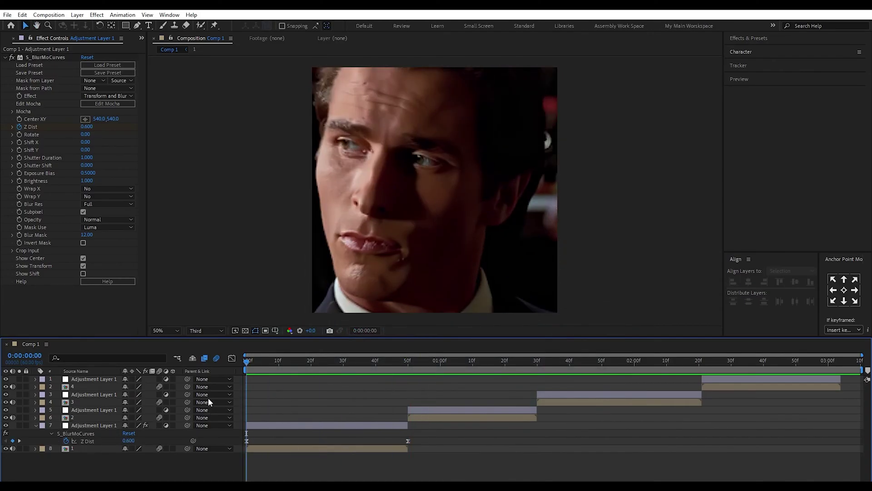
drag(418, 435, 242, 455)
click(234, 359)
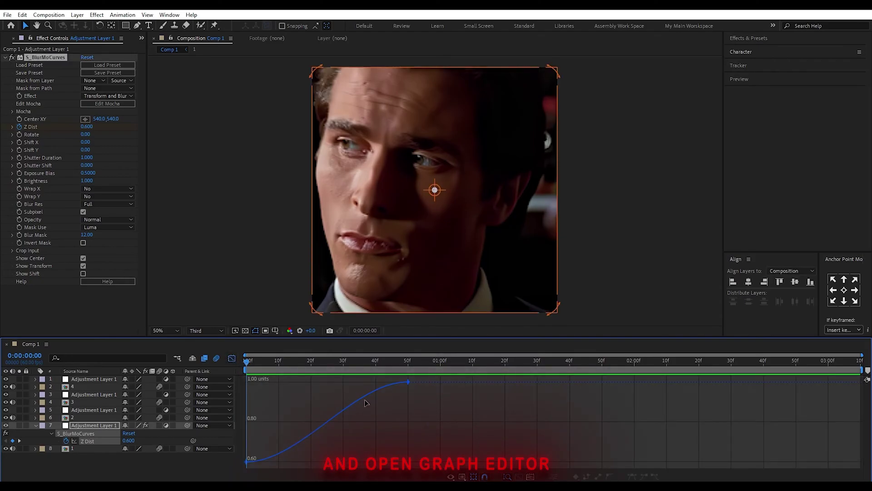
Shape the Z Dist curve steep from 0.600, flat midway, sharply into 1.000, and preview.
mouse_move(408, 383)
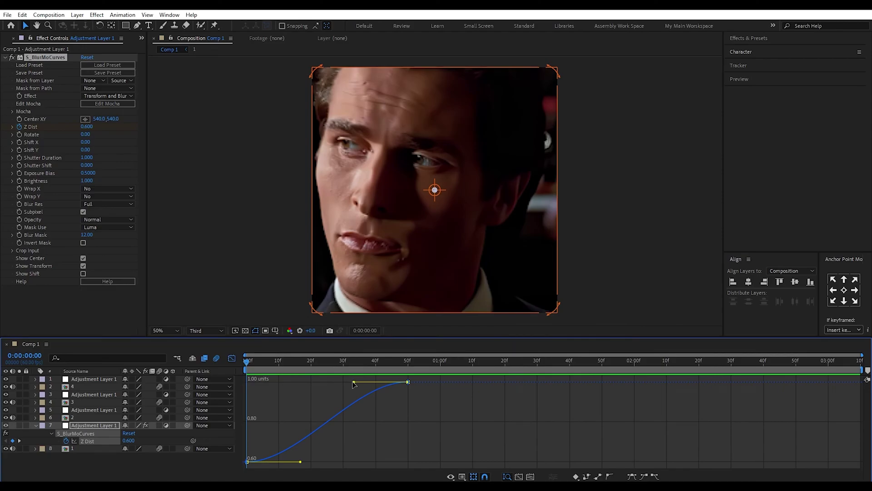
drag(354, 383, 372, 400)
drag(395, 433, 407, 431)
drag(301, 462, 255, 419)
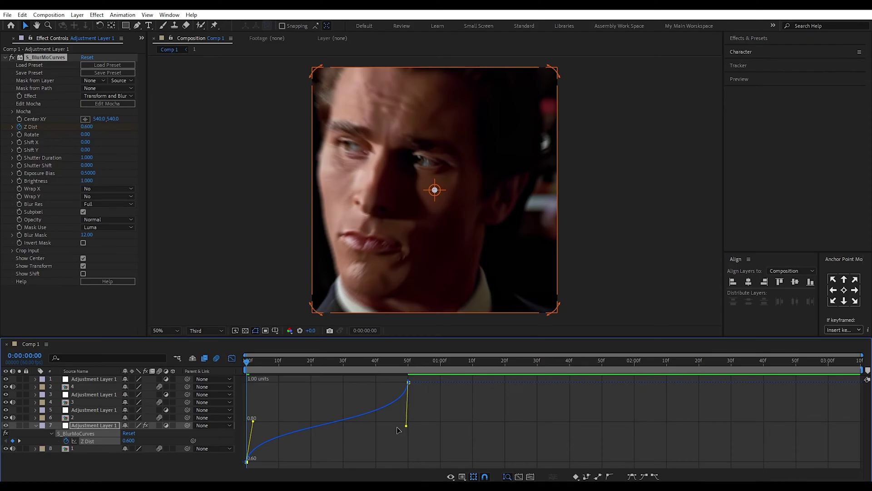
drag(397, 426, 408, 430)
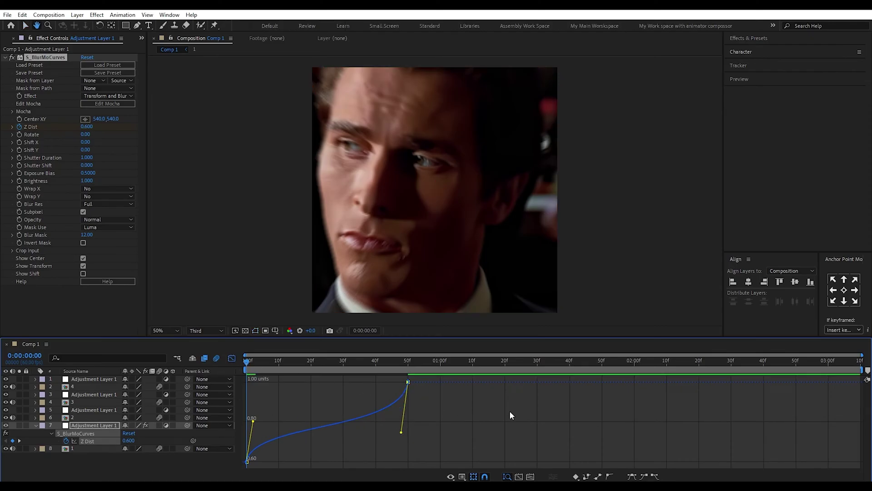
key(space)
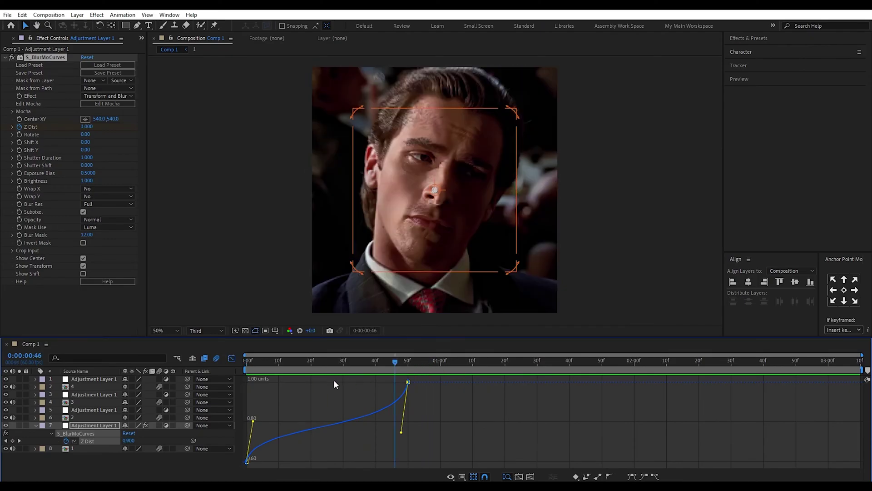
key(Home)
click(232, 358)
drag(418, 439, 238, 444)
Copy the Z Dist keyframes and paste them onto clip 2's adjustment layer at its start.
key(ctrl+c)
key(k)
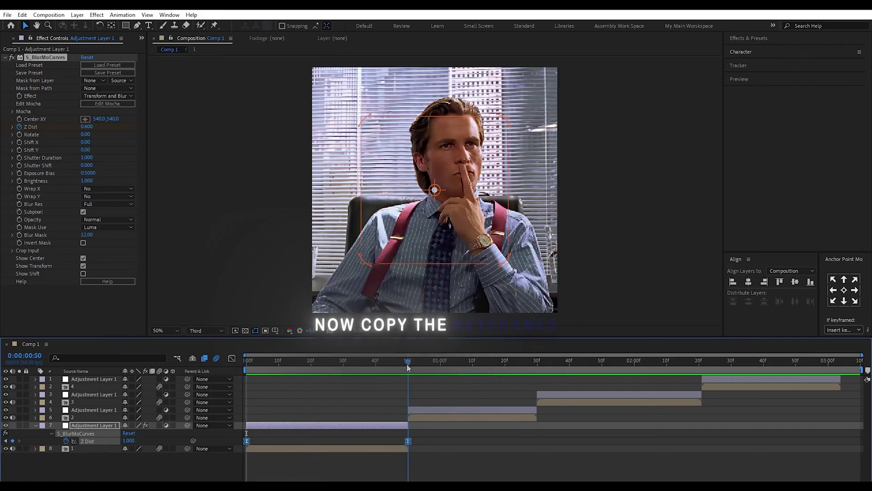
click(415, 412)
key(ctrl+v)
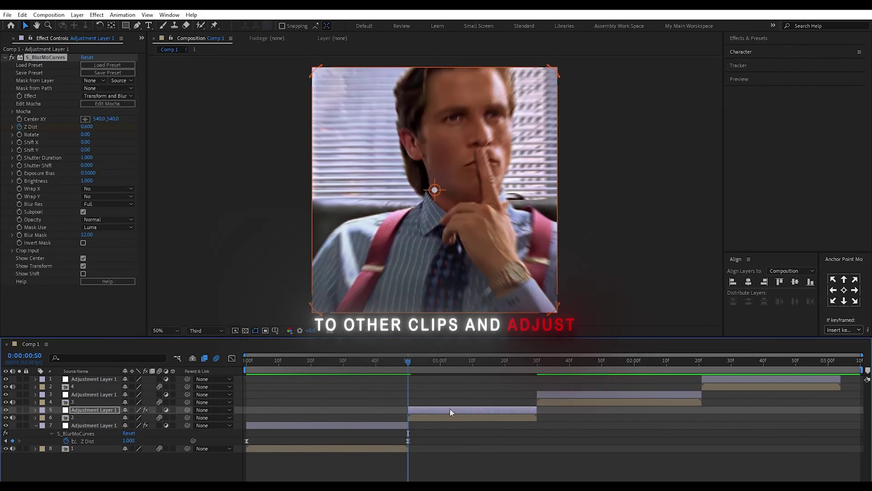